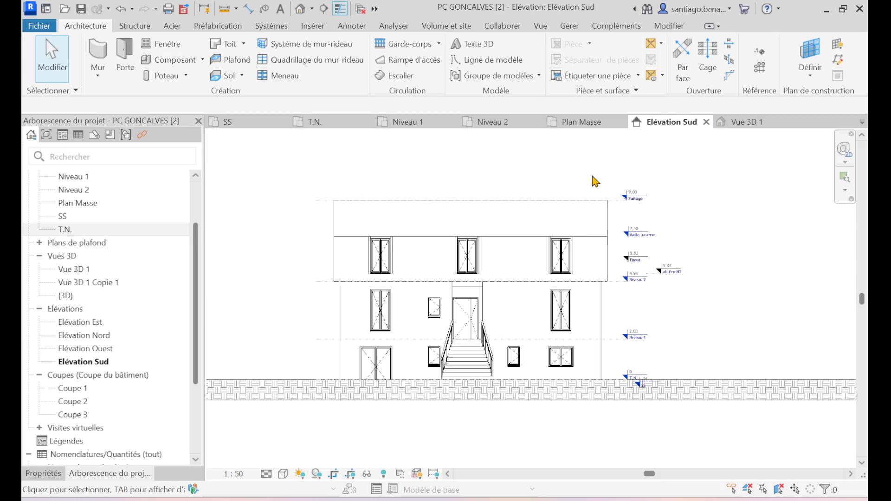
- Review the SS, T.N. and Niveau 1 floor plans, examining the exterior walls, entrance recess and front stair
{"action": "left_click", "coordinate": [246, 124]}
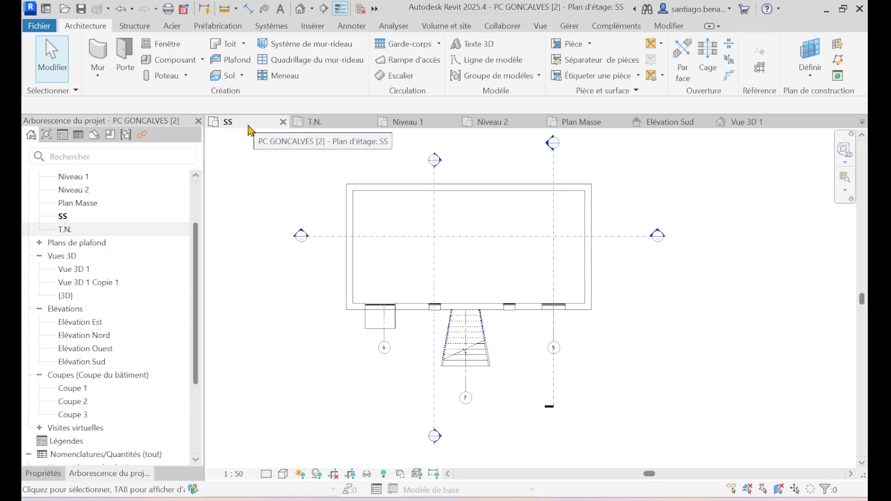
{"action": "left_click", "coordinate": [327, 131]}
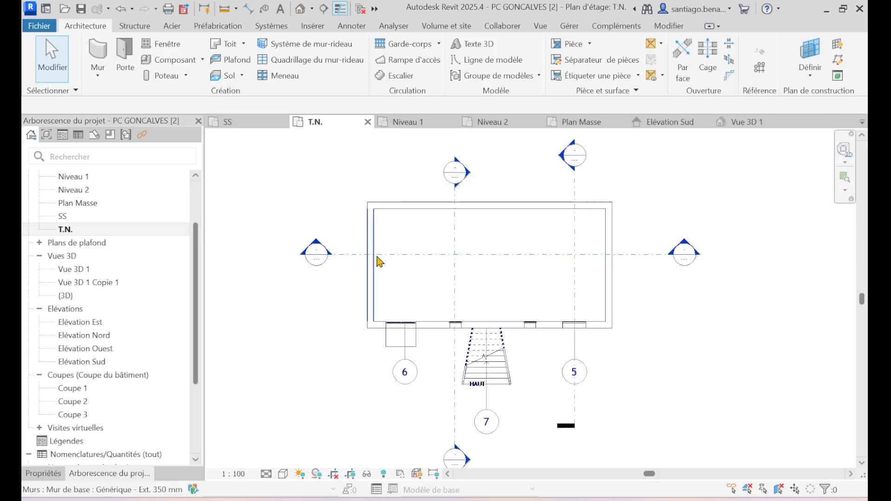
{"action": "left_click", "coordinate": [404, 124]}
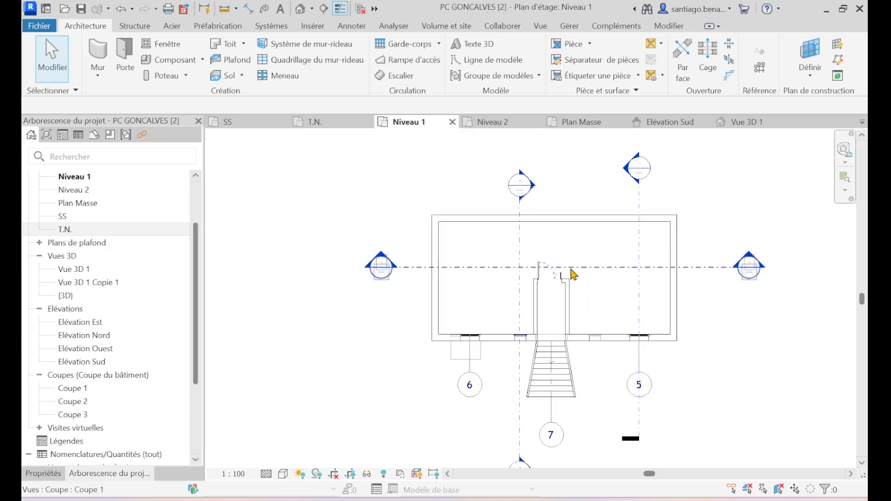
{"action": "middle_click_drag", "start_coordinate": [590, 268], "coordinate": [529, 241]}
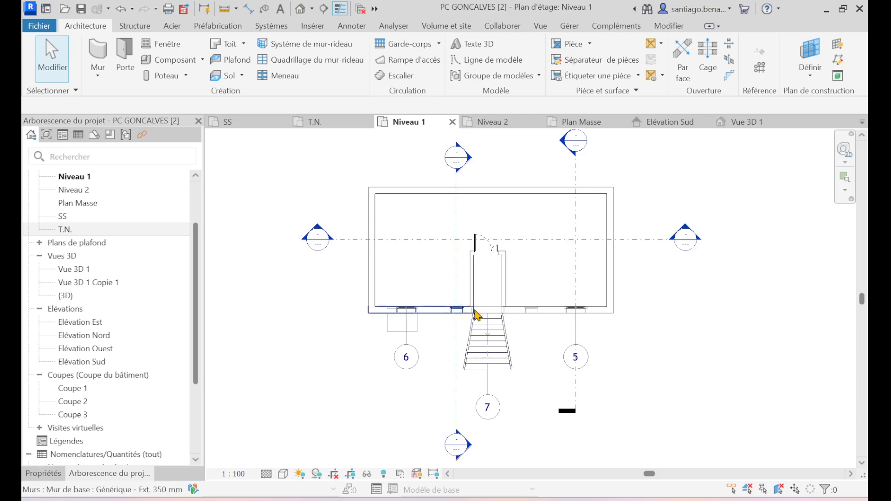
{"action": "scroll", "coordinate": [495, 277], "scroll_direction": "up", "scroll_amount": 2}
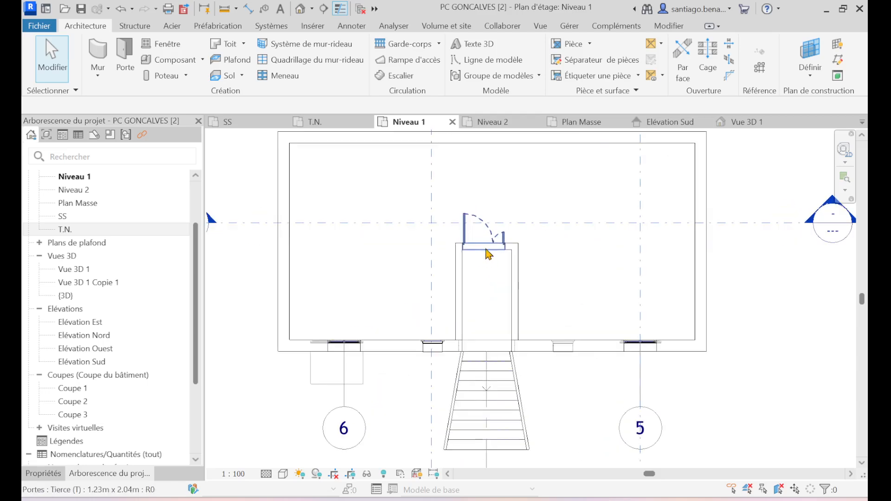
{"action": "scroll", "coordinate": [491, 251], "scroll_direction": "down", "scroll_amount": 1}
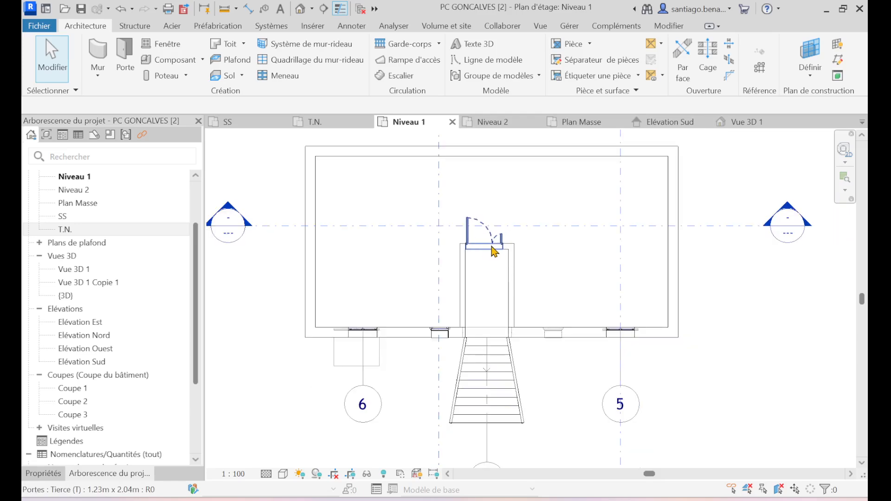
{"action": "middle_click_drag", "start_coordinate": [490, 251], "coordinate": [491, 269]}
{"action": "middle_click_drag", "start_coordinate": [607, 256], "coordinate": [627, 295]}
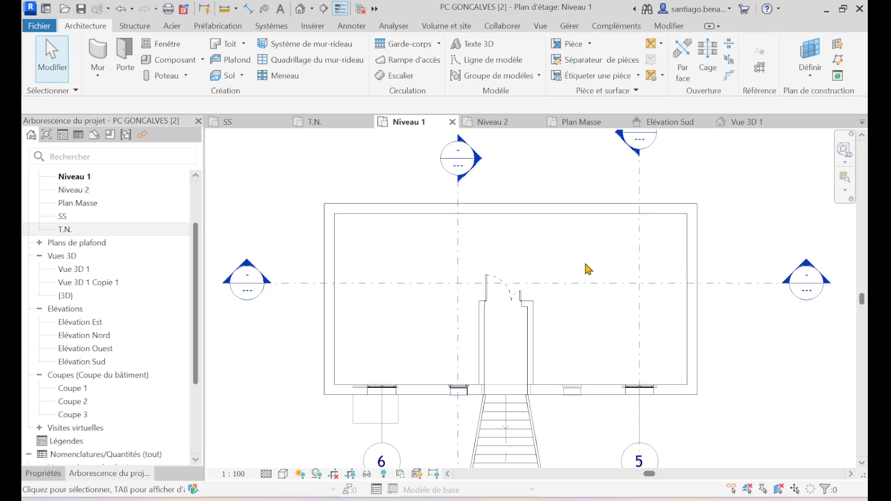
- Review the Niveau 2 floor plan, examining the roof outline and the three dormer windows
{"action": "left_click", "coordinate": [506, 123]}
{"action": "middle_click_drag", "start_coordinate": [626, 259], "coordinate": [617, 271]}
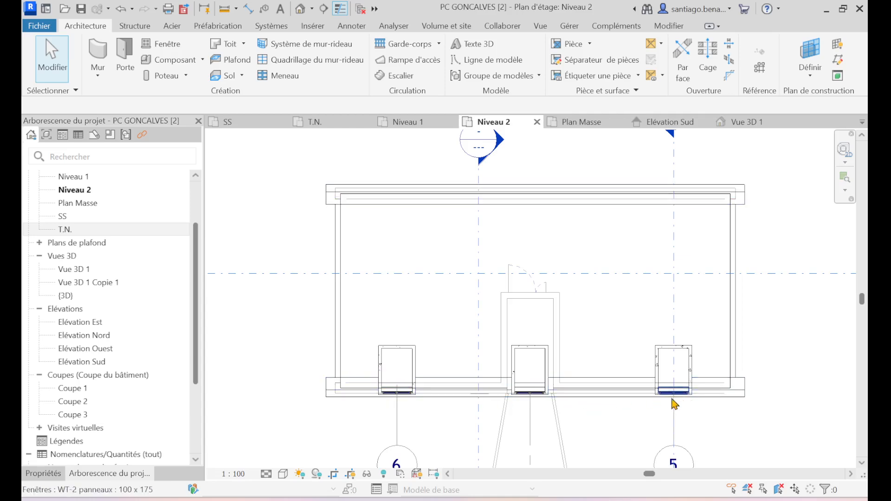
{"action": "middle_click_drag", "start_coordinate": [656, 377], "coordinate": [650, 313]}
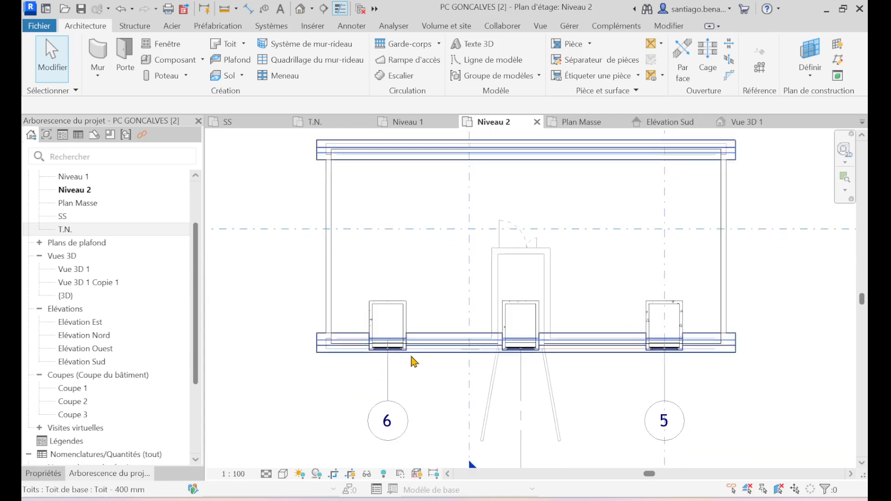
{"action": "scroll", "coordinate": [645, 277], "scroll_direction": "down", "scroll_amount": 1}
{"action": "middle_click_drag", "start_coordinate": [645, 277], "coordinate": [630, 300]}
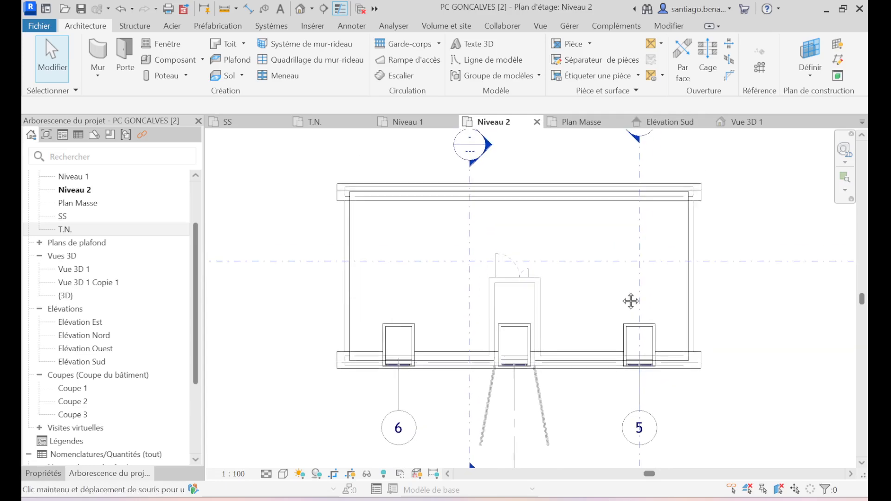
- Review the Plan Masse view to examine the roof and front stair from above
{"action": "left_click", "coordinate": [580, 122]}
{"action": "scroll", "coordinate": [509, 243], "scroll_direction": "up", "scroll_amount": 1}
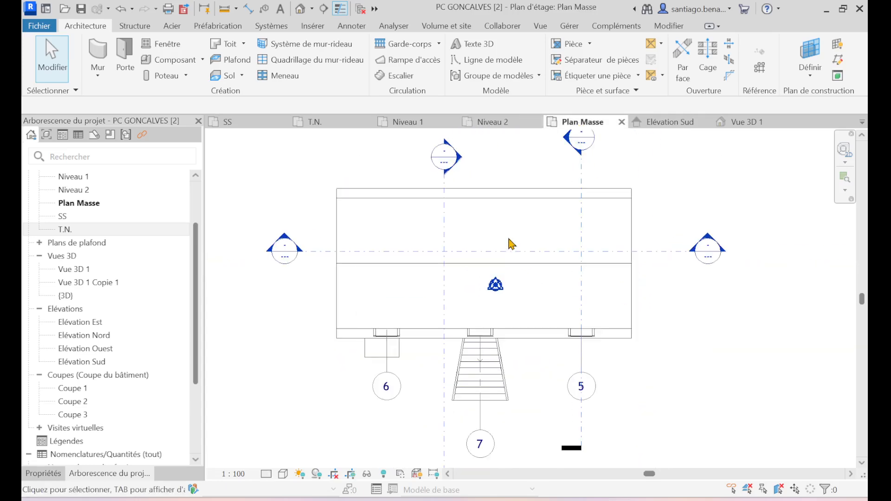
{"action": "middle_click_drag", "start_coordinate": [509, 242], "coordinate": [586, 263]}
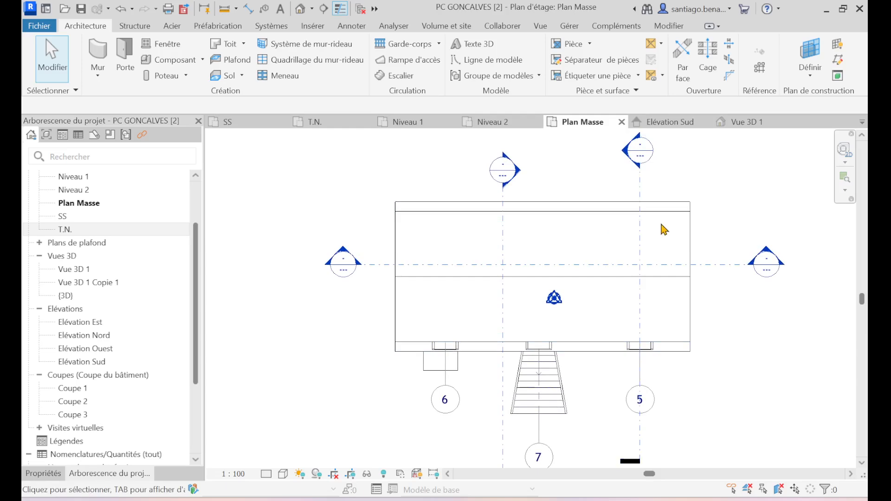
- Review the Elévation Sud view, examining the facade openings and the level markers
{"action": "left_click", "coordinate": [666, 126]}
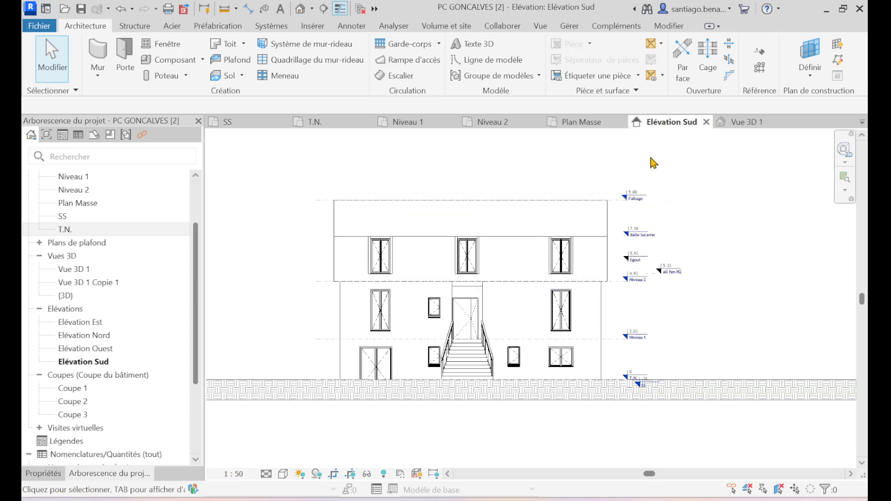
{"action": "scroll", "coordinate": [676, 246], "scroll_direction": "up", "scroll_amount": 3}
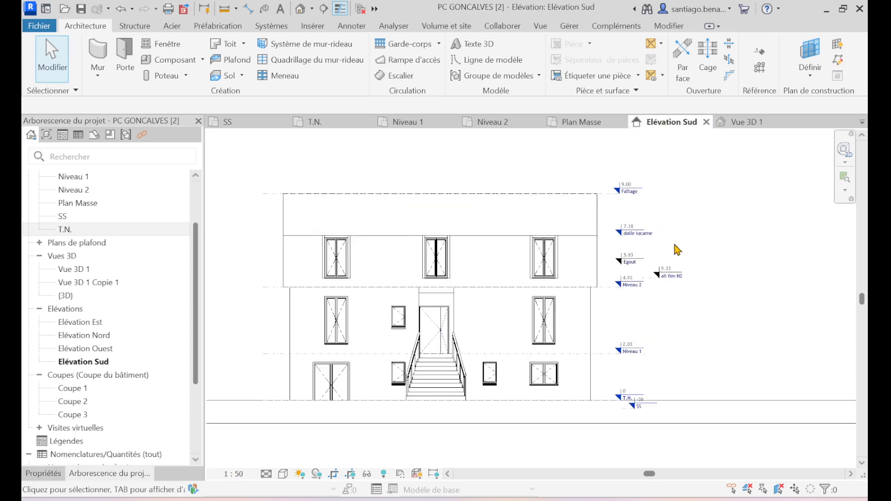
{"action": "middle_click_drag", "start_coordinate": [676, 237], "coordinate": [743, 237]}
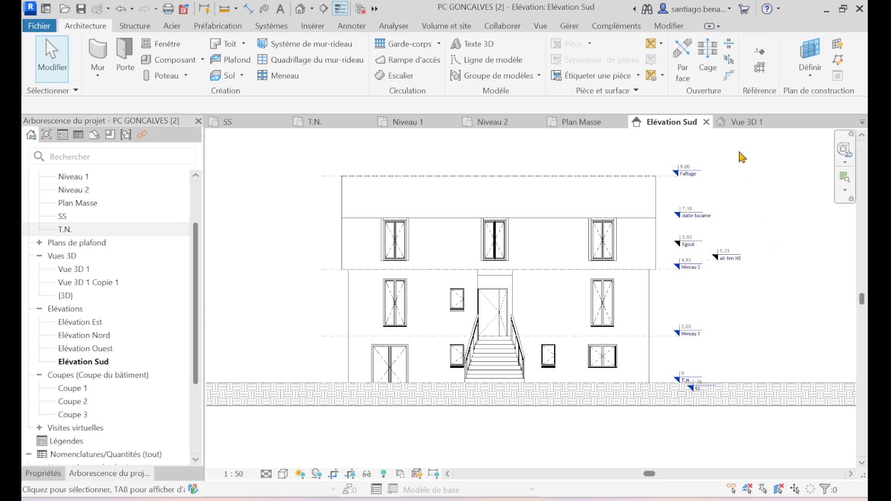
- Open the {3D} view of the house and display it in the Ombré visual style
{"action": "left_click", "coordinate": [65, 296]}
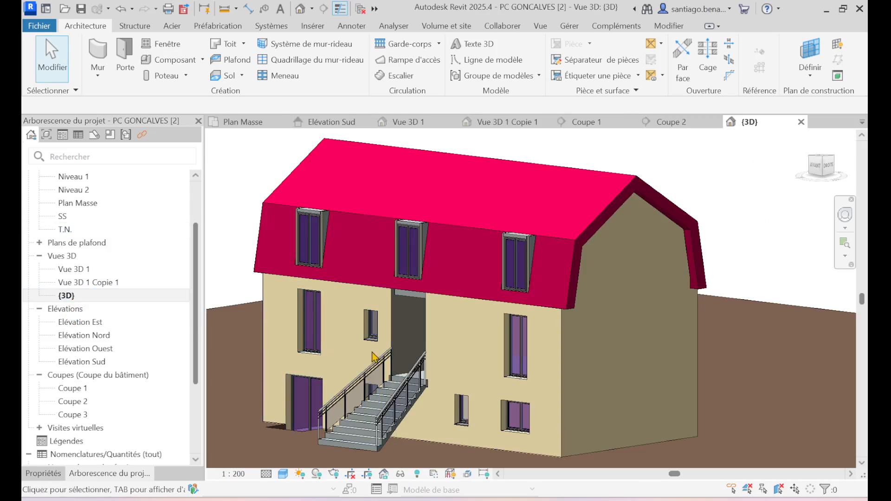
{"action": "middle_click_drag", "start_coordinate": [625, 163], "coordinate": [672, 161]}
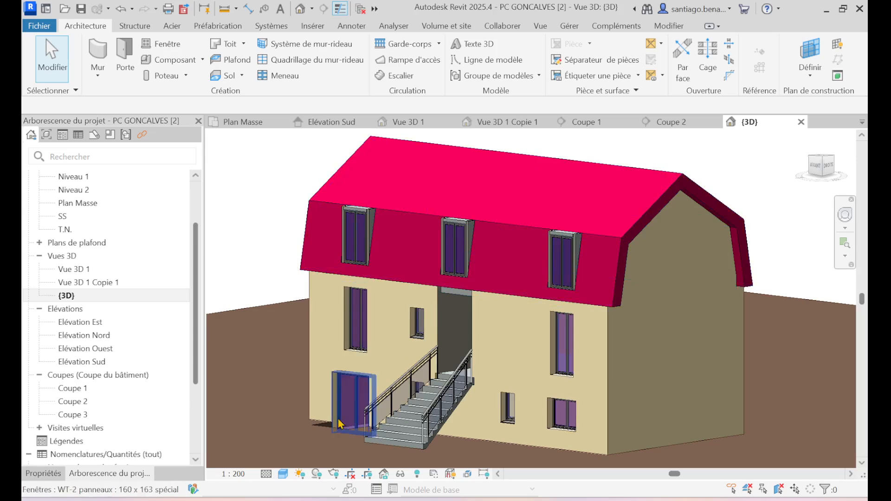
{"action": "left_click", "coordinate": [283, 474]}
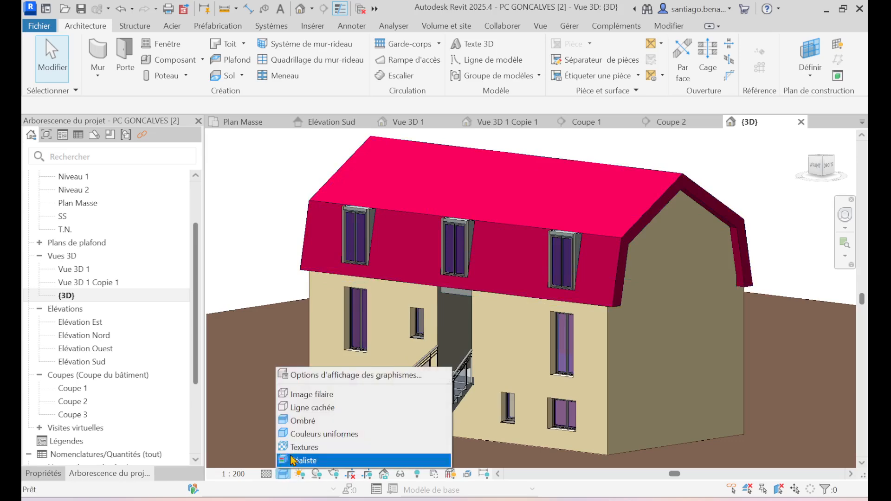
{"action": "left_click", "coordinate": [367, 422]}
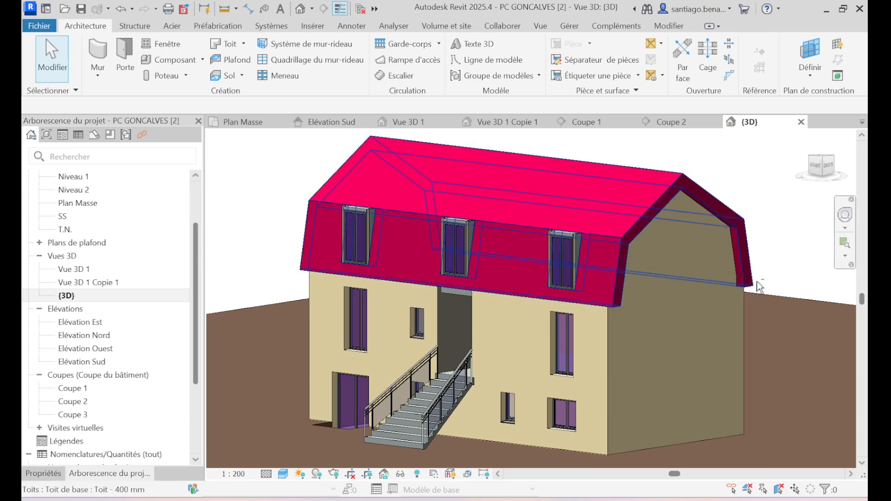
- Examine the 3D house from all around, including the rear wall, gables, mansard roof and front stair
{"action": "middle_click_drag", "start_coordinate": [778, 287], "coordinate": [600, 279], "text": "shift"}
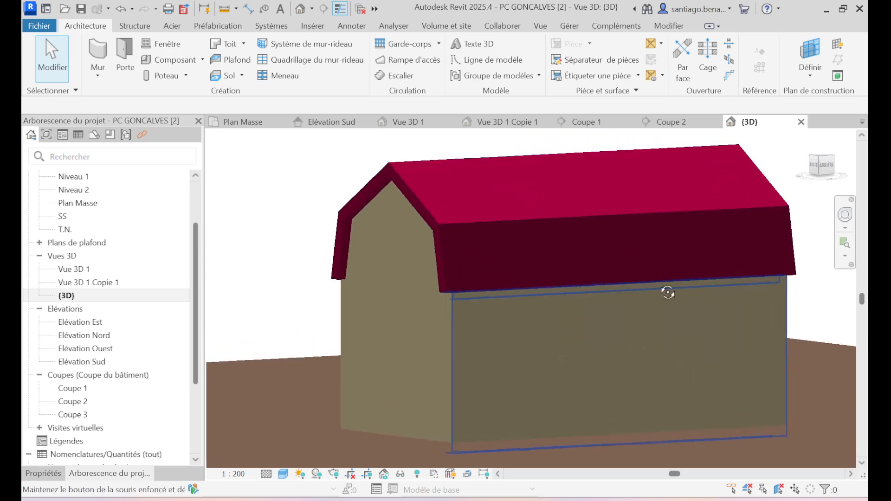
{"action": "middle_click_drag", "start_coordinate": [668, 293], "coordinate": [556, 347], "text": "shift"}
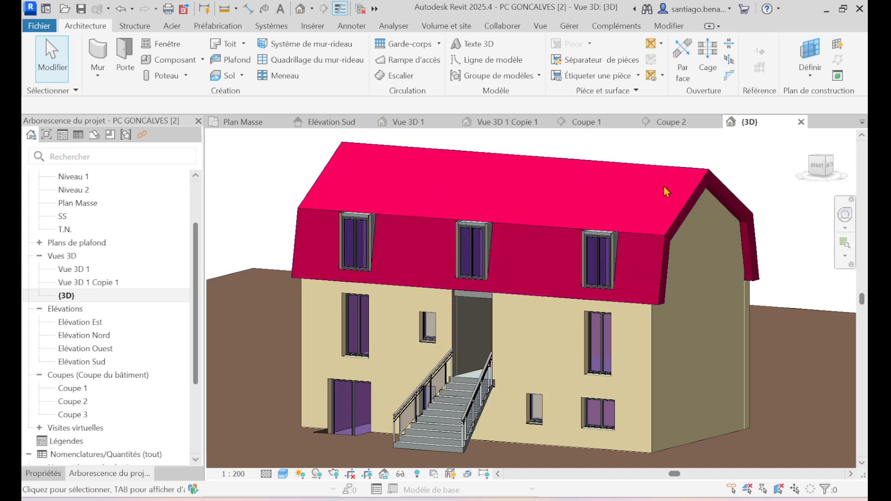
{"action": "scroll", "coordinate": [642, 189], "scroll_direction": "down", "scroll_amount": 2}
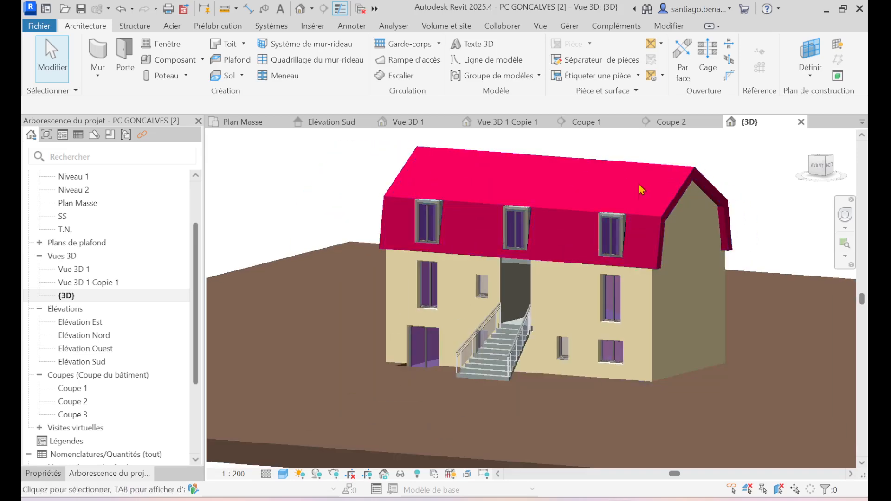
{"action": "scroll", "coordinate": [562, 333], "scroll_direction": "up", "scroll_amount": 1}
{"action": "middle_click_drag", "start_coordinate": [675, 211], "coordinate": [667, 265]}
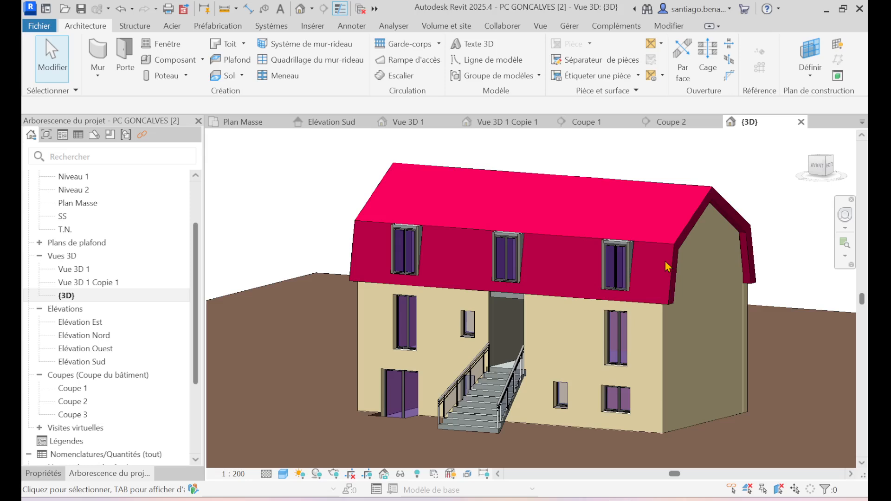
{"action": "middle_click_drag", "start_coordinate": [690, 358], "coordinate": [694, 284], "text": "shift"}
{"action": "scroll", "coordinate": [678, 306], "scroll_direction": "up", "scroll_amount": 2}
{"action": "scroll", "coordinate": [698, 294], "scroll_direction": "down", "scroll_amount": 2}
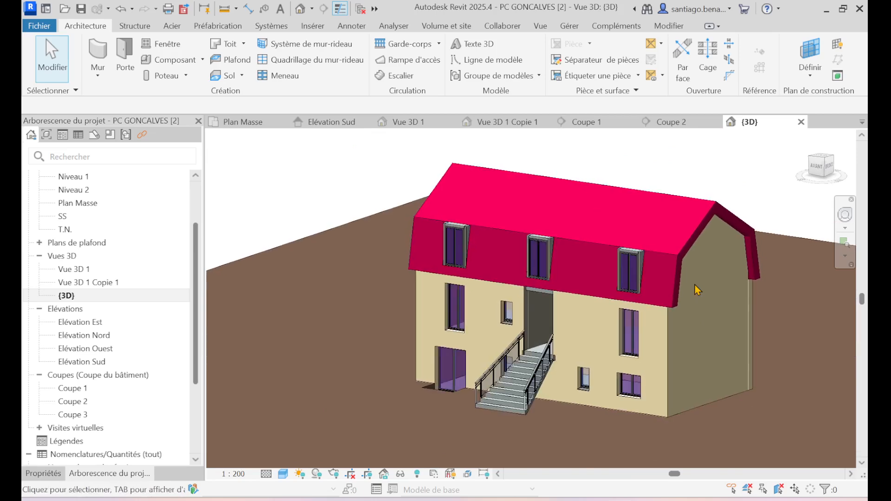
{"action": "middle_click_drag", "start_coordinate": [709, 275], "coordinate": [536, 231], "text": "shift"}
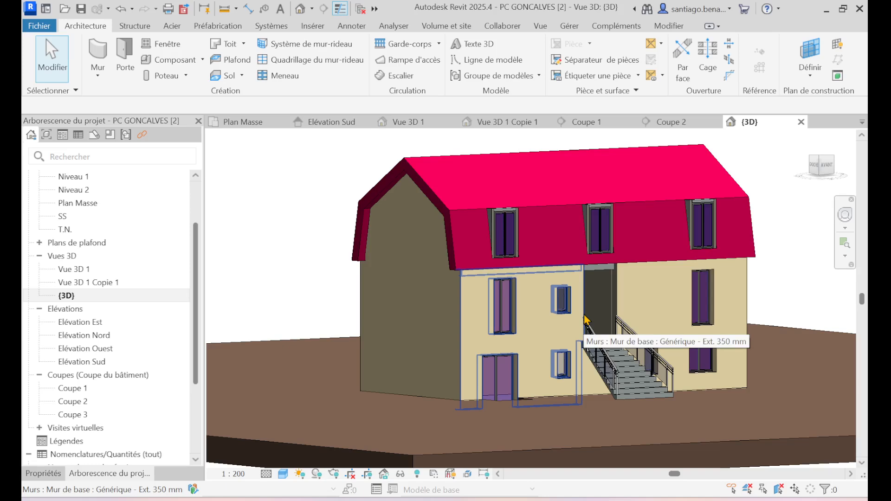
- Show the 3D house in the Image filaire visual style, followed by Ligne cachée
{"action": "left_click", "coordinate": [283, 473]}
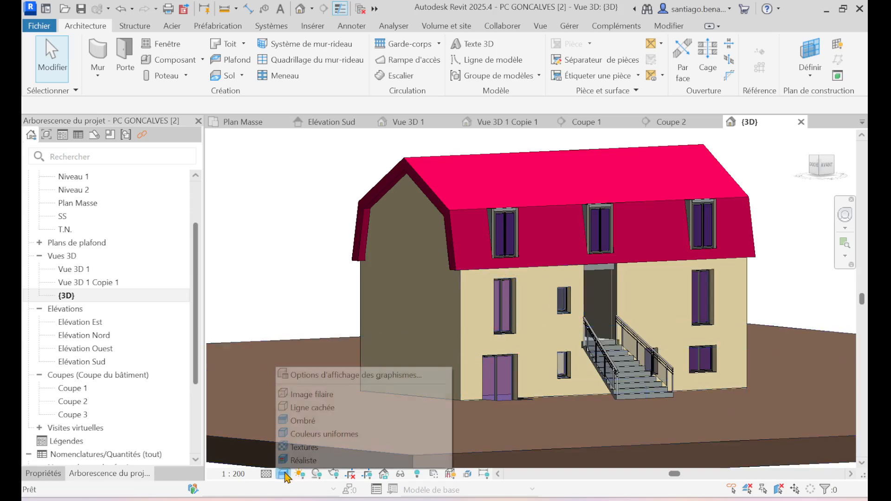
{"action": "left_click", "coordinate": [306, 395]}
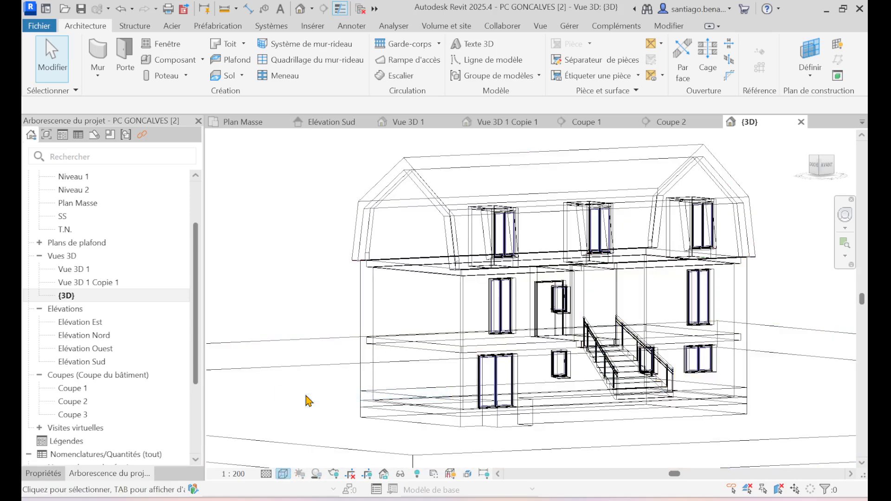
{"action": "left_click", "coordinate": [283, 473]}
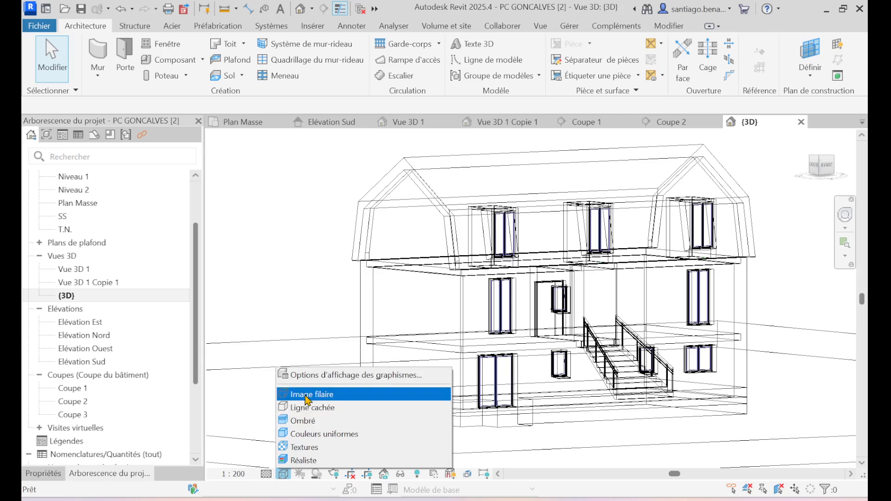
{"action": "left_click", "coordinate": [308, 411]}
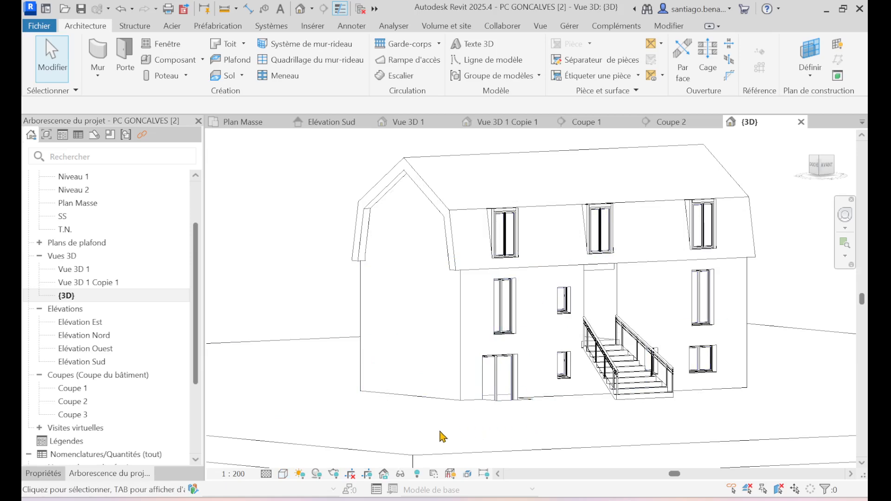
- Turn on shadows and apply the fixed Solstice d'été sun setting for Paris, France, 21/06/2010 at 14:00, with the ground plane at T.N
{"action": "left_click", "coordinate": [317, 475]}
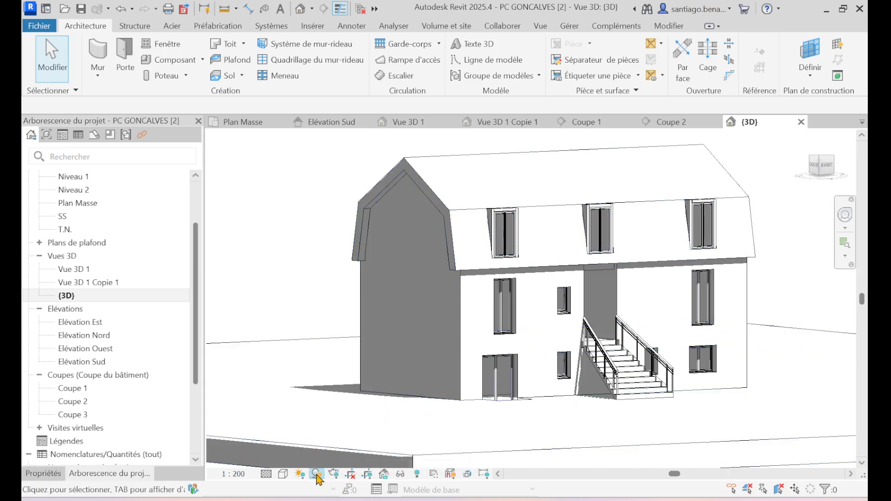
{"action": "left_click", "coordinate": [299, 474]}
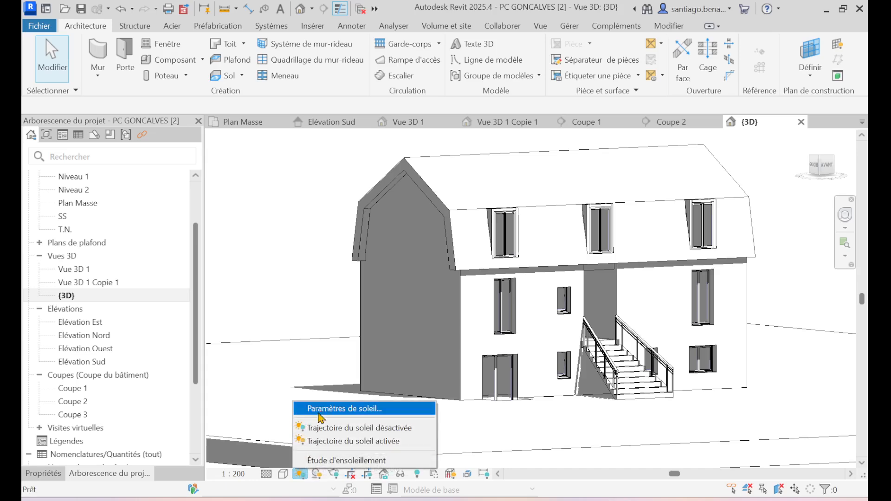
{"action": "left_click", "coordinate": [325, 409]}
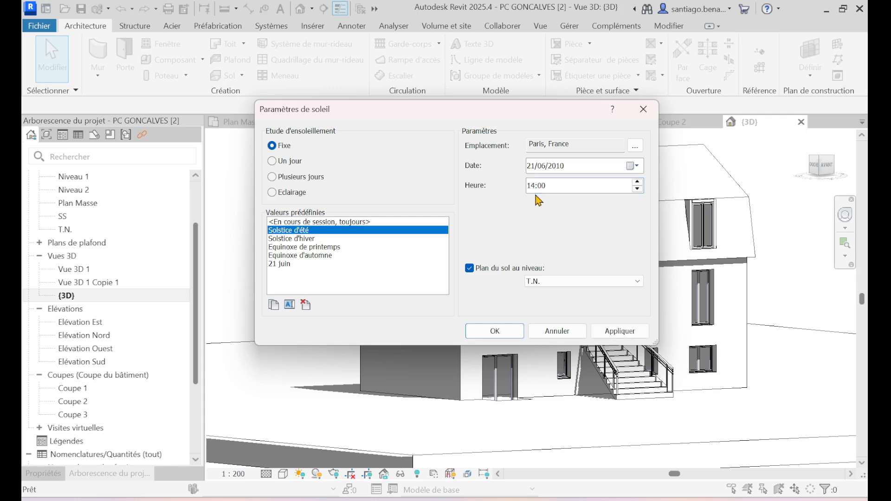
{"action": "left_click", "coordinate": [624, 333]}
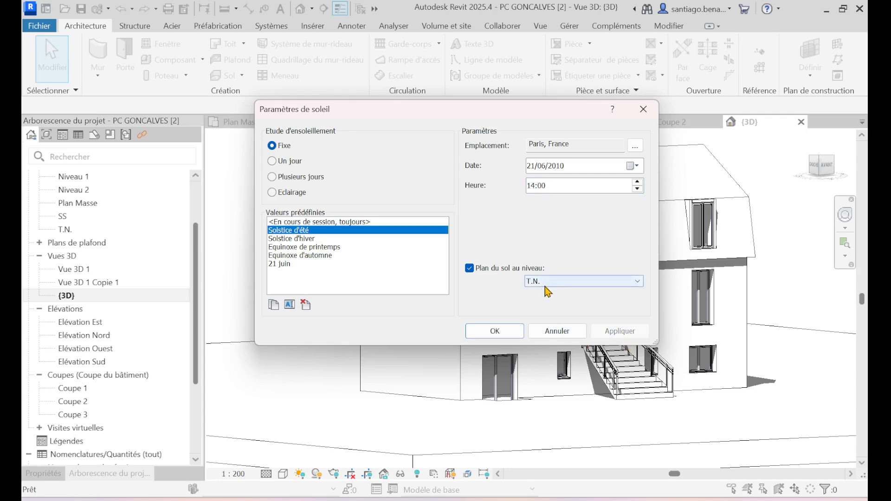
{"action": "left_click", "coordinate": [520, 331]}
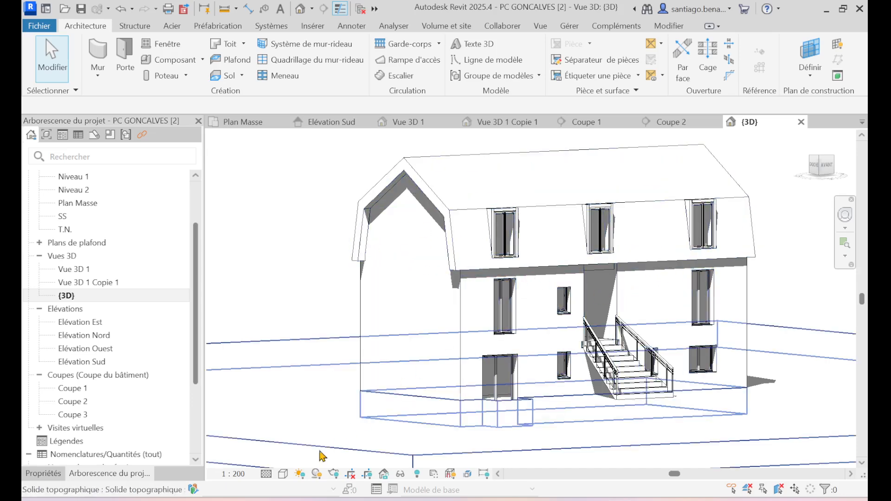
- Show the 3D house in the Couleurs uniformes visual style, followed by Textures
{"action": "left_click", "coordinate": [281, 474]}
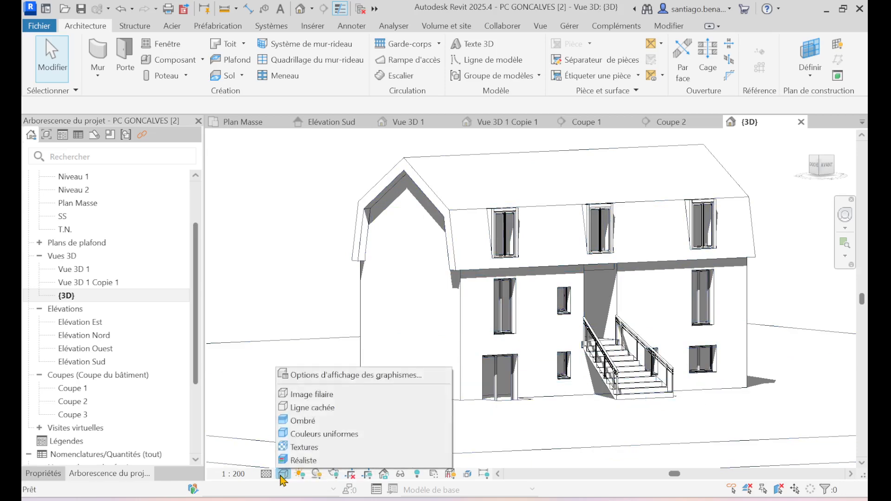
{"action": "left_click", "coordinate": [297, 434]}
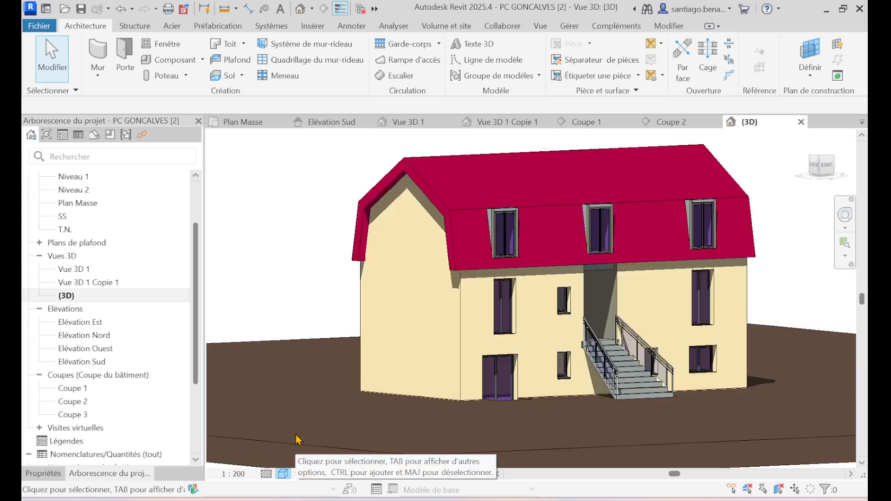
{"action": "left_click", "coordinate": [283, 474]}
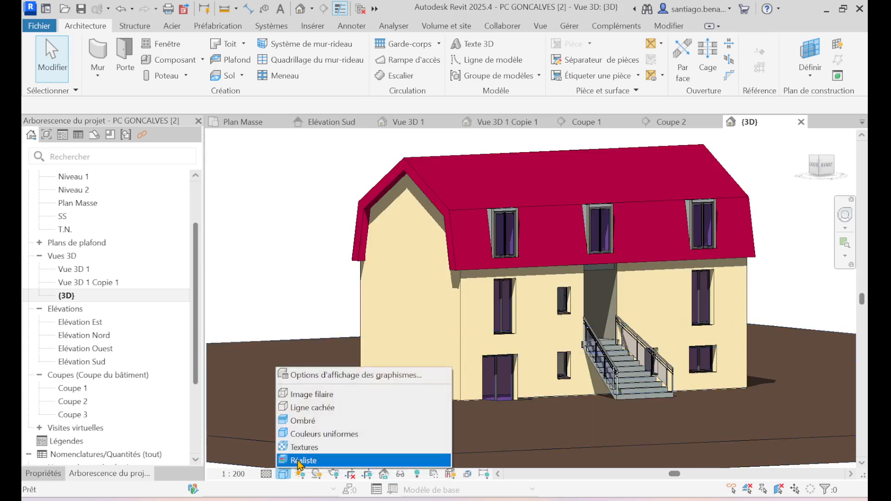
{"action": "left_click", "coordinate": [297, 447]}
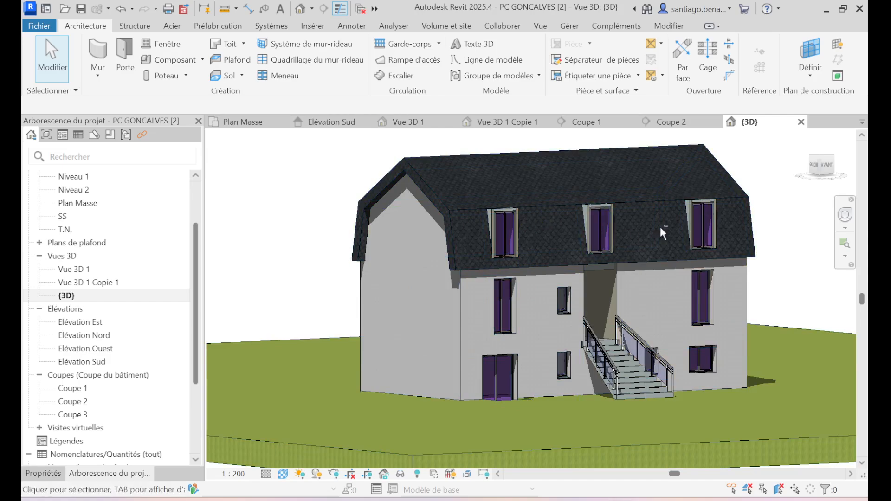
{"action": "middle_click_drag", "start_coordinate": [540, 226], "coordinate": [500, 237], "text": "shift"}
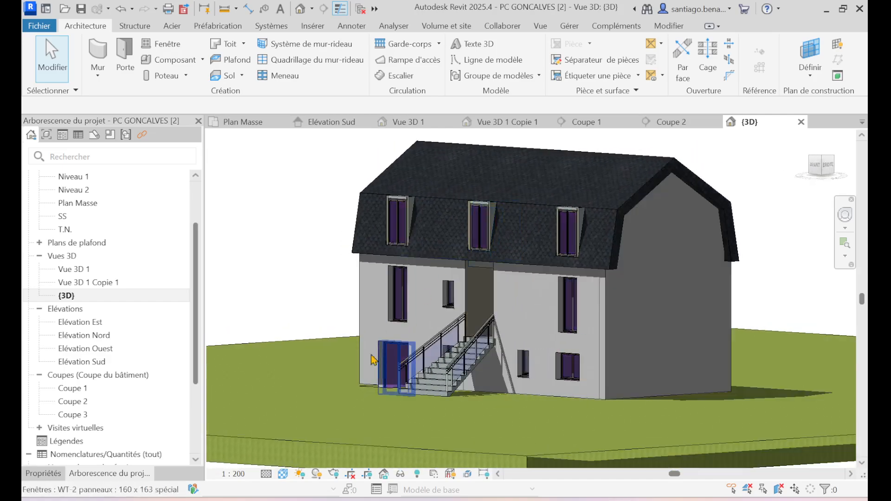
- Display the 3D house in the Réaliste visual style and examine its front facade, gable and roof from several angles
{"action": "left_click", "coordinate": [282, 473]}
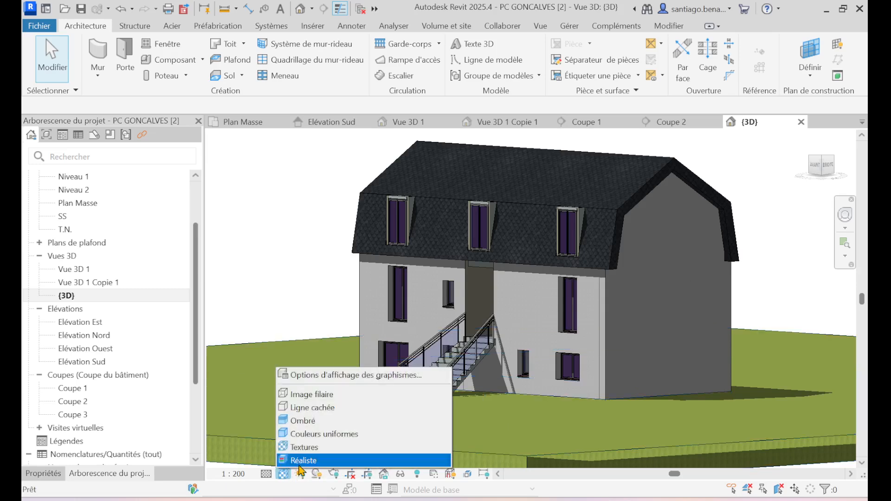
{"action": "left_click", "coordinate": [300, 464]}
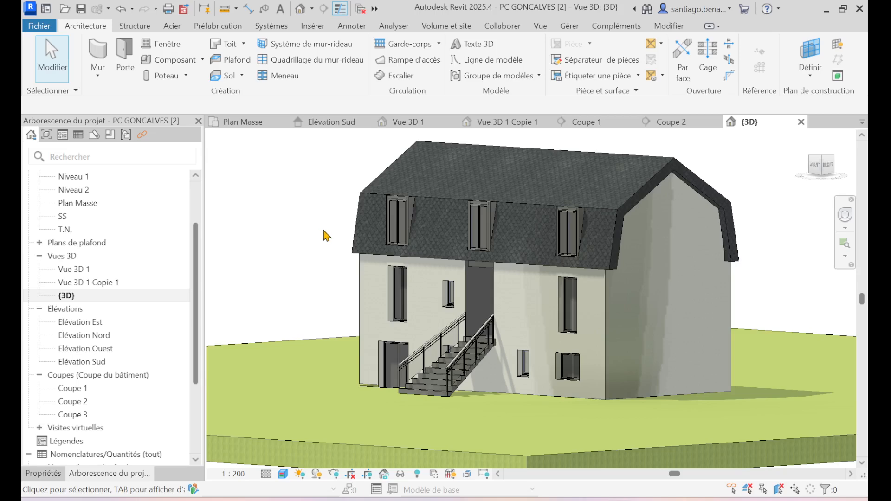
{"action": "middle_click_drag", "start_coordinate": [320, 214], "coordinate": [317, 240], "text": "shift"}
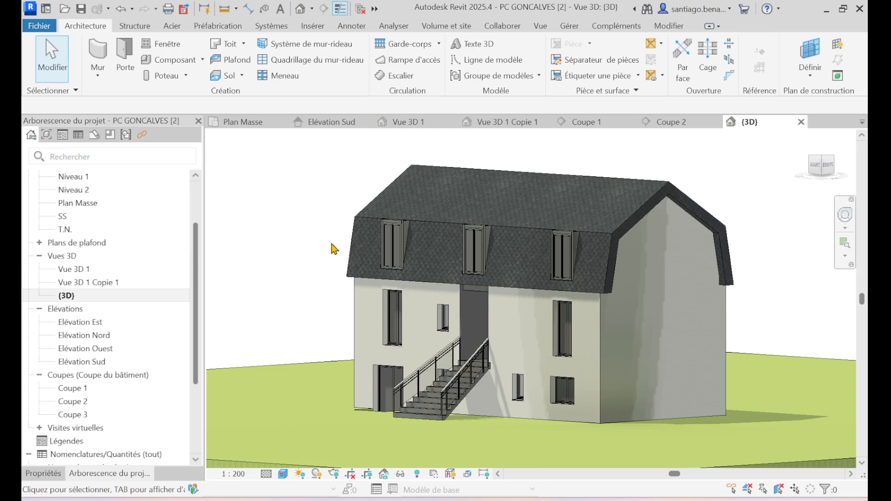
{"action": "middle_click_drag", "start_coordinate": [339, 254], "coordinate": [648, 189], "text": "shift"}
{"action": "scroll", "coordinate": [325, 220], "scroll_direction": "up", "scroll_amount": 1}
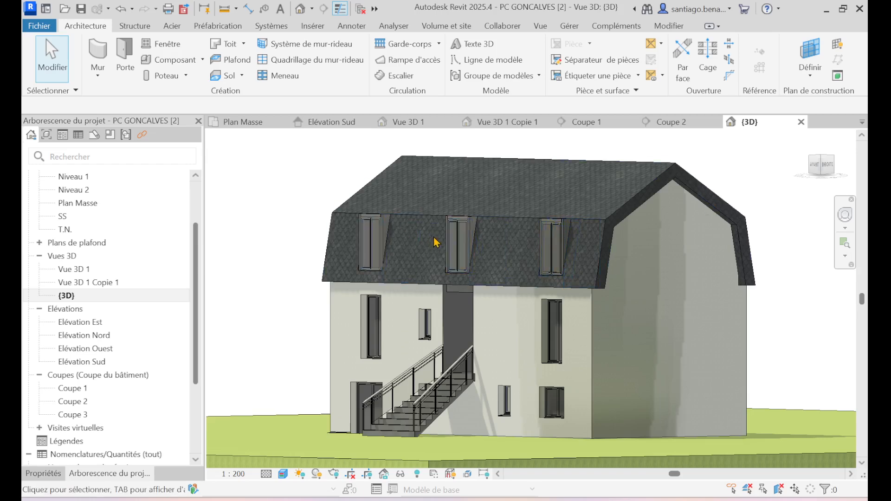
{"action": "middle_click_drag", "start_coordinate": [732, 230], "coordinate": [623, 238], "text": "shift"}
{"action": "middle_click_drag", "start_coordinate": [504, 258], "coordinate": [709, 242], "text": "shift"}
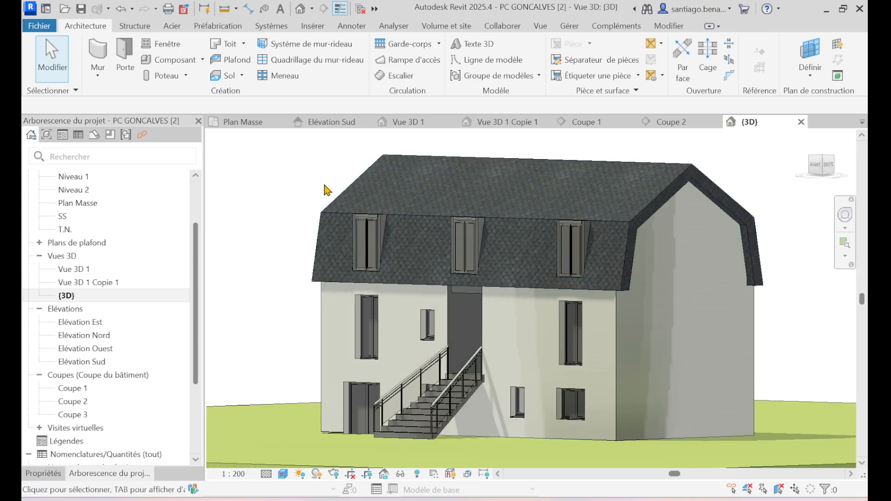
{"action": "left_click", "coordinate": [80, 260]}
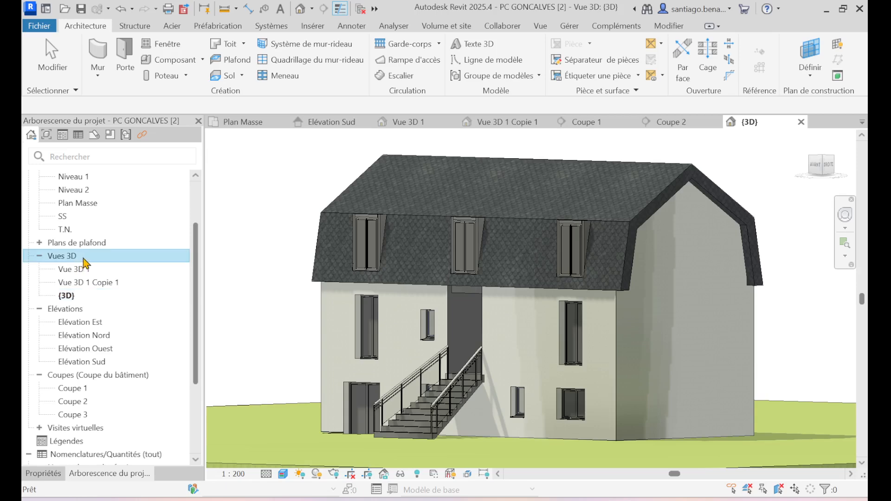
{"action": "right_click", "coordinate": [85, 264]}
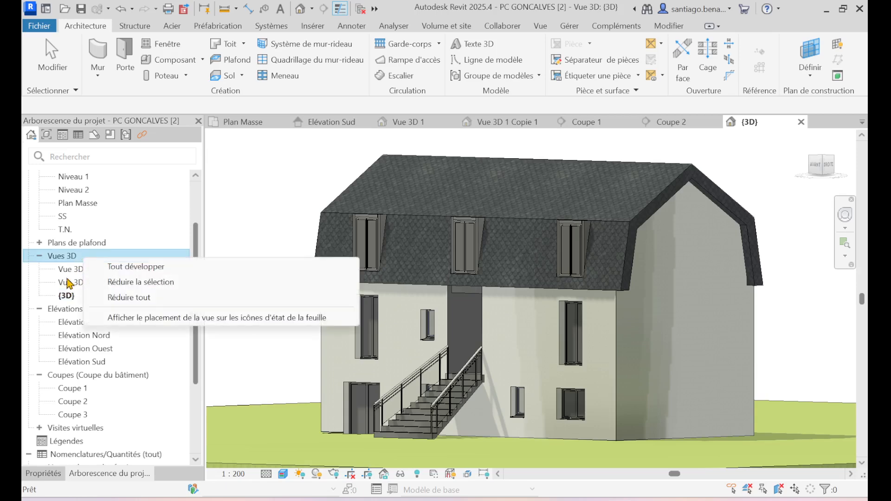
{"action": "left_click", "coordinate": [73, 271]}
{"action": "left_click", "coordinate": [72, 271]}
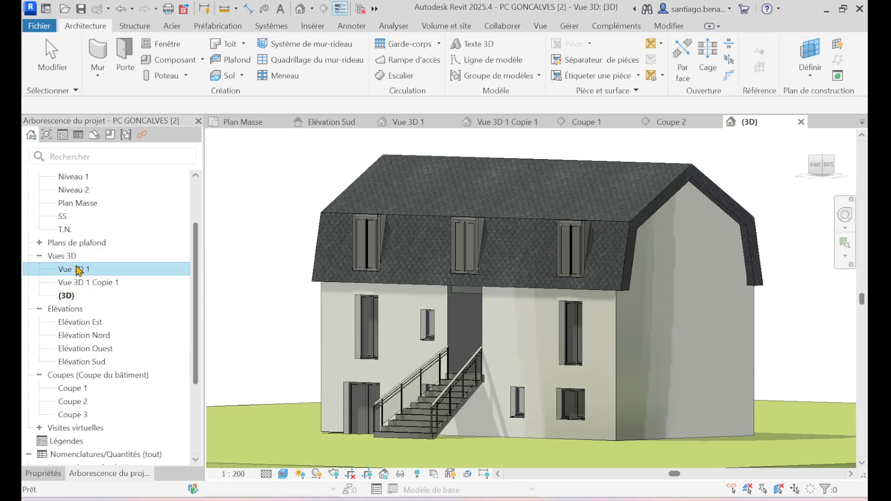
- Create a perspective camera view from the lawn in front of the house, aimed across its front facade and stair
{"action": "left_click", "coordinate": [312, 10]}
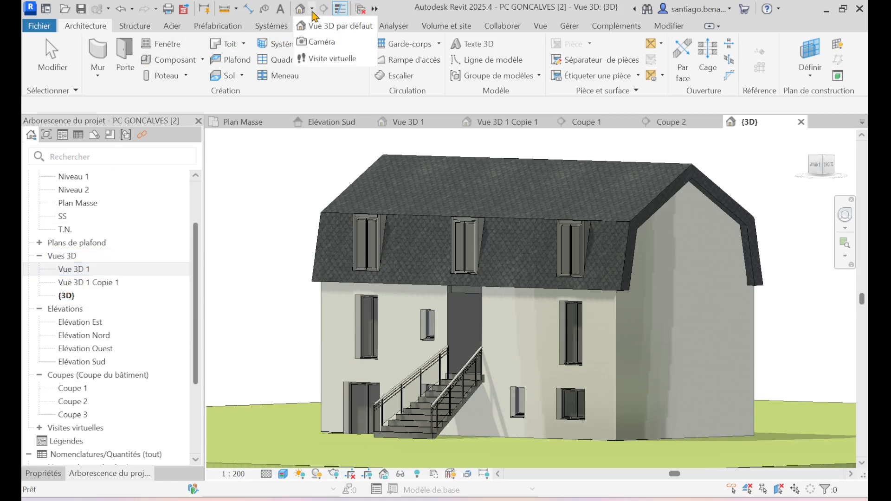
{"action": "left_click", "coordinate": [314, 43]}
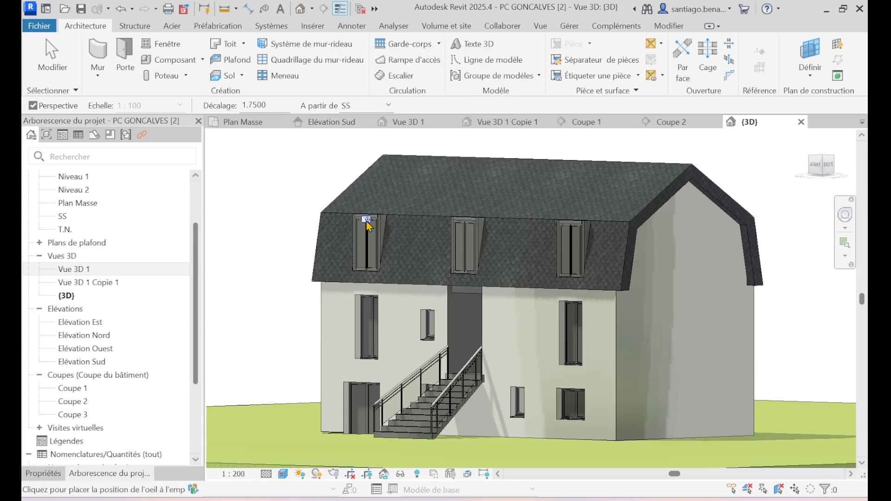
{"action": "scroll", "coordinate": [414, 230], "scroll_direction": "down", "scroll_amount": 4}
{"action": "middle_click_drag", "start_coordinate": [538, 243], "coordinate": [495, 388], "text": "shift"}
{"action": "middle_click_drag", "start_coordinate": [615, 329], "coordinate": [490, 364], "text": "shift"}
{"action": "left_click", "coordinate": [473, 385]}
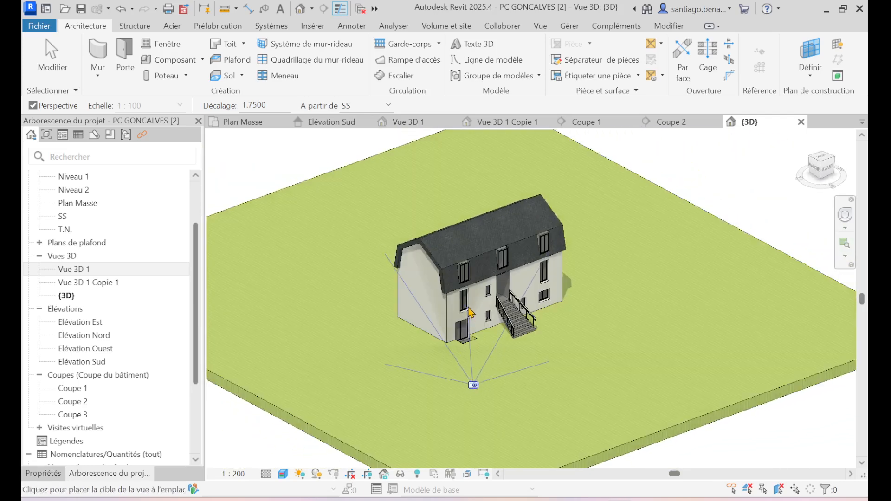
{"action": "scroll", "coordinate": [464, 226], "scroll_direction": "down", "scroll_amount": 2}
{"action": "left_click", "coordinate": [462, 212]}
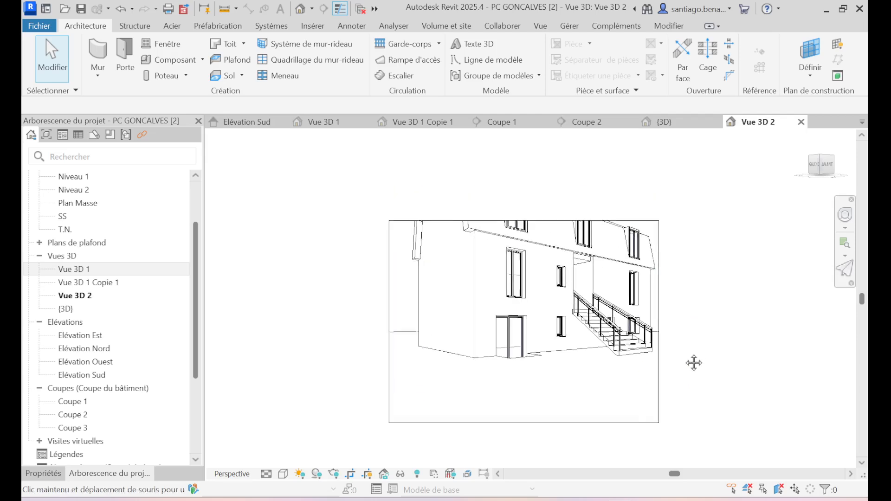
- Enlarge the camera view's crop frame upward and to both sides so it encloses the whole house
{"action": "left_click", "coordinate": [522, 233]}
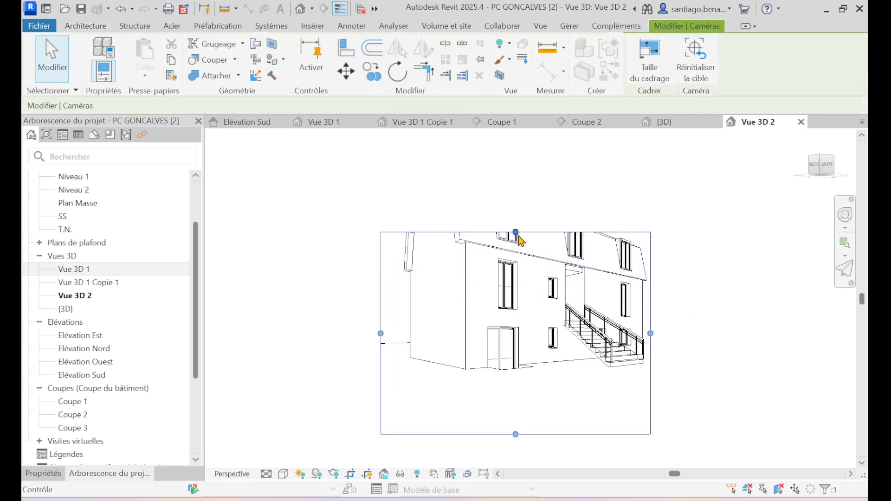
{"action": "left_click_drag", "start_coordinate": [516, 232], "coordinate": [515, 167]}
{"action": "left_click_drag", "start_coordinate": [381, 300], "coordinate": [347, 300]}
{"action": "left_click_drag", "start_coordinate": [650, 301], "coordinate": [730, 306]}
{"action": "left_click", "coordinate": [681, 296]}
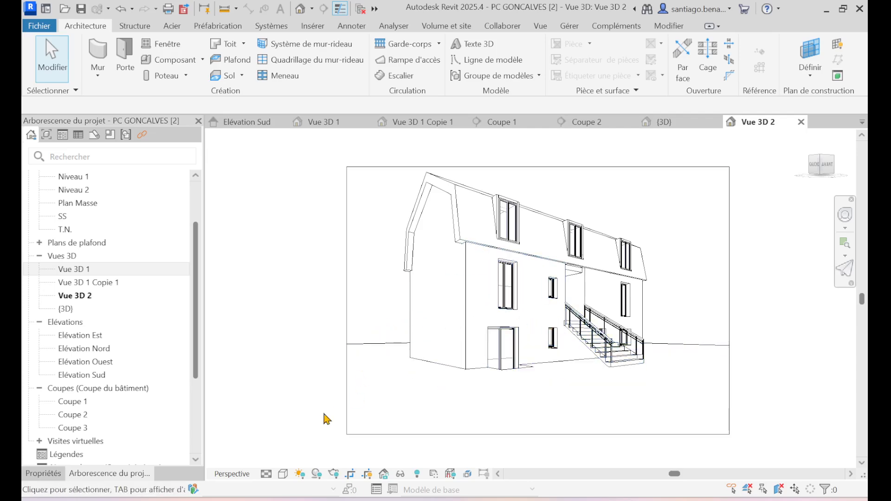
- Display the camera view in the Réaliste visual style and inspect the facade up close
{"action": "left_click", "coordinate": [283, 475]}
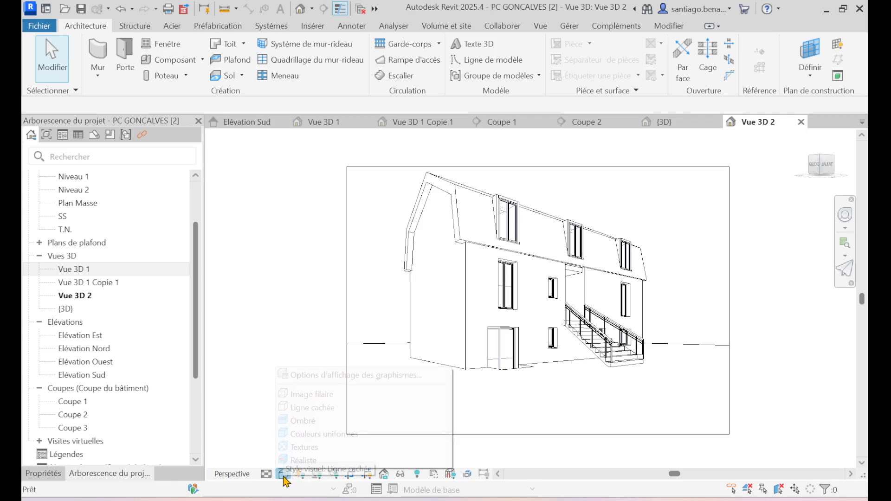
{"action": "left_click", "coordinate": [294, 461]}
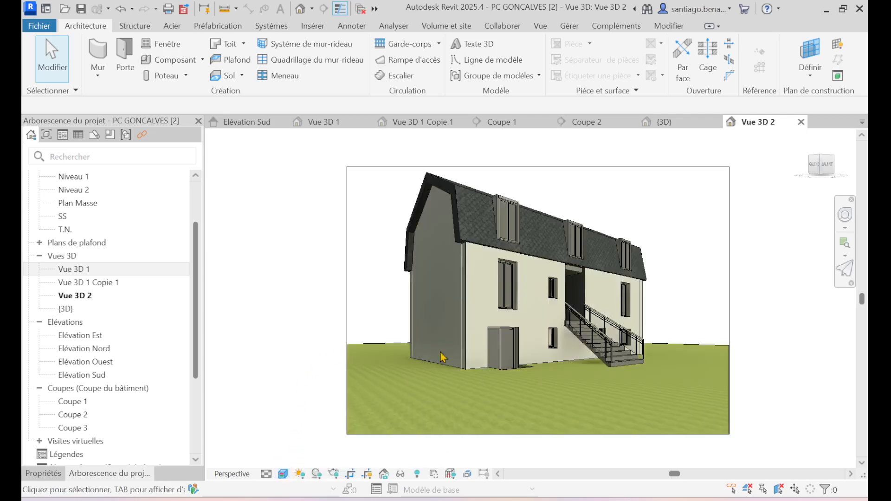
{"action": "scroll", "coordinate": [525, 276], "scroll_direction": "up", "scroll_amount": 4}
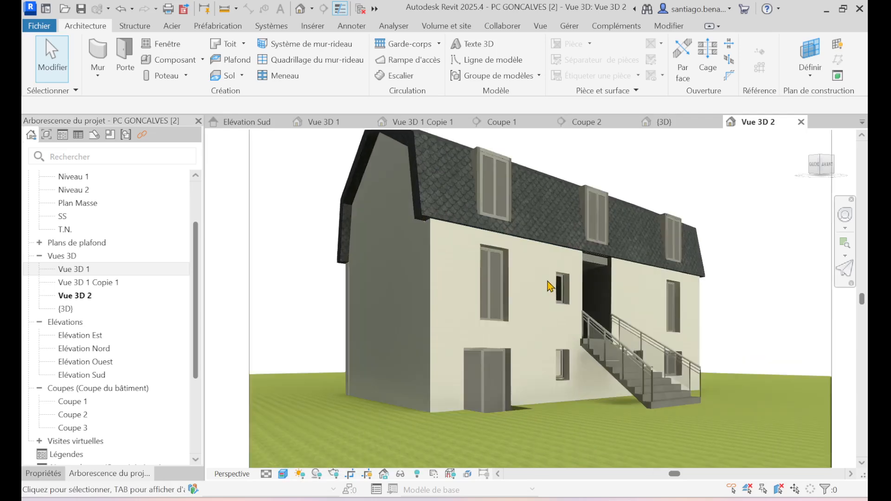
{"action": "scroll", "coordinate": [549, 287], "scroll_direction": "down", "scroll_amount": 4}
- Hide the camera view's crop frame by turning off Zone cadrée visible
{"action": "left_click", "coordinate": [323, 199]}
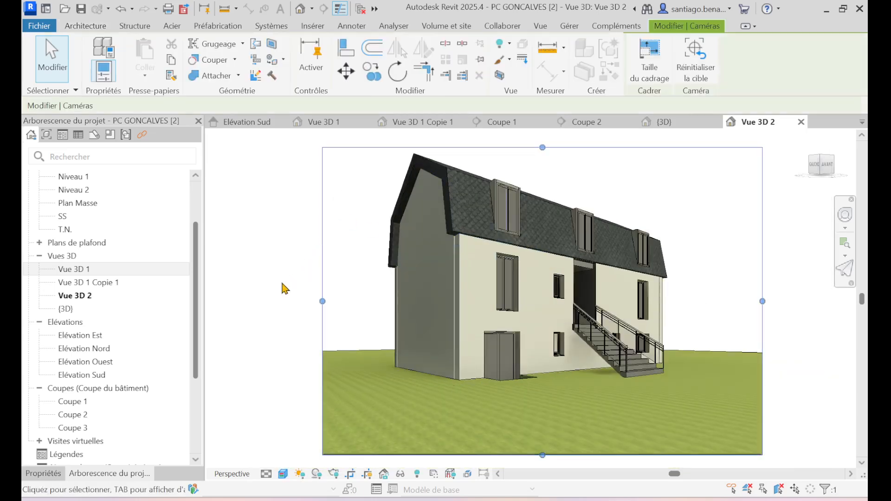
{"action": "left_click", "coordinate": [35, 474]}
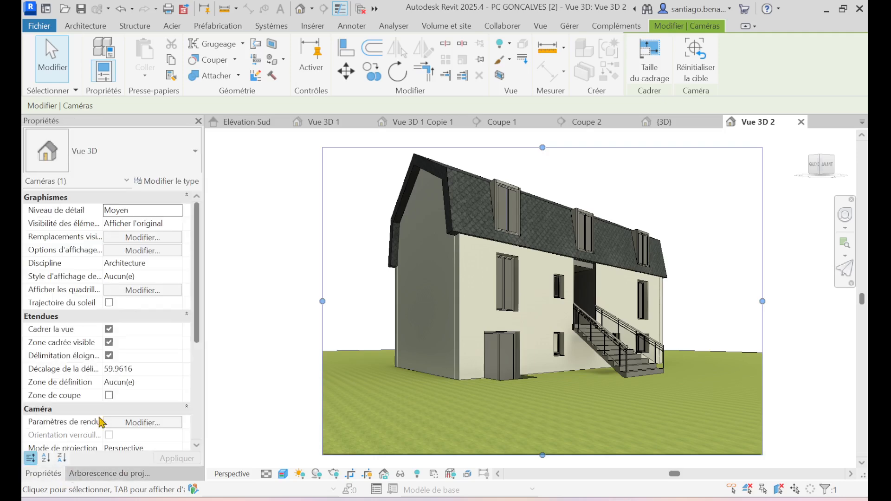
{"action": "left_click", "coordinate": [109, 343]}
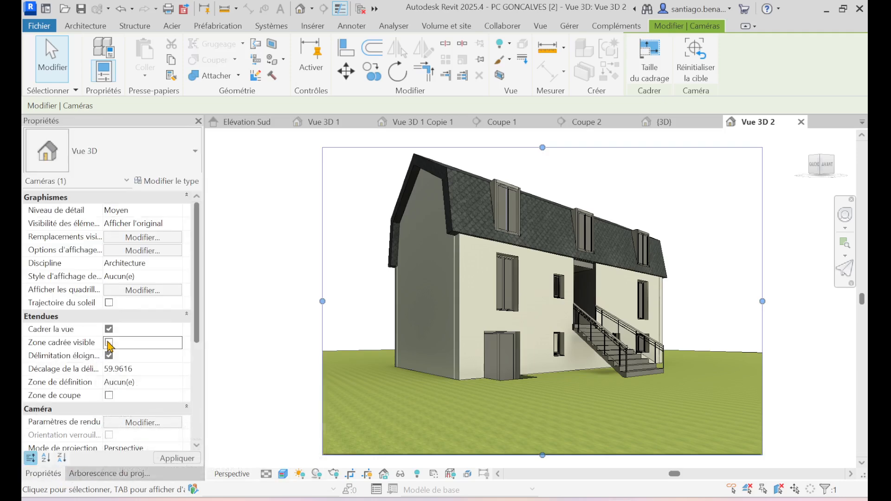
{"action": "left_click", "coordinate": [254, 328]}
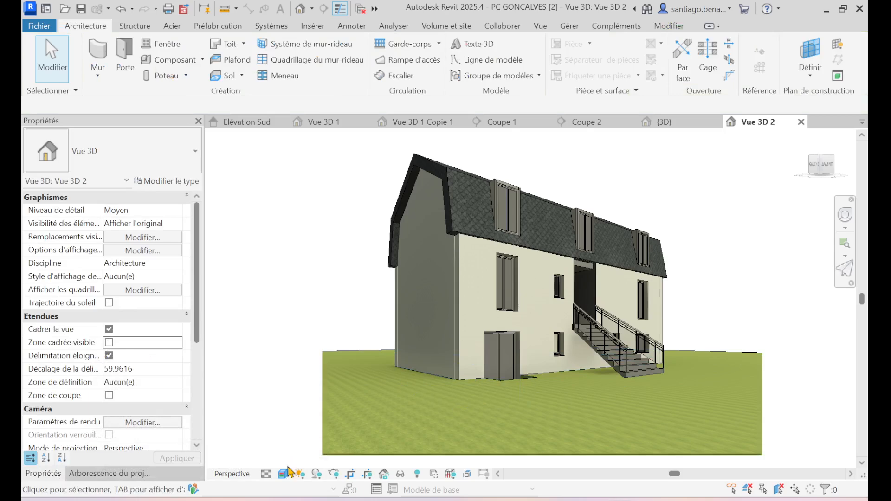
- Turn on shadows in the camera view and rotate it to show the house's gable and front facade from slightly above
{"action": "left_click", "coordinate": [315, 475]}
{"action": "middle_click_drag", "start_coordinate": [337, 355], "coordinate": [616, 323], "text": "shift"}
{"action": "scroll", "coordinate": [493, 267], "scroll_direction": "up", "scroll_amount": 1}
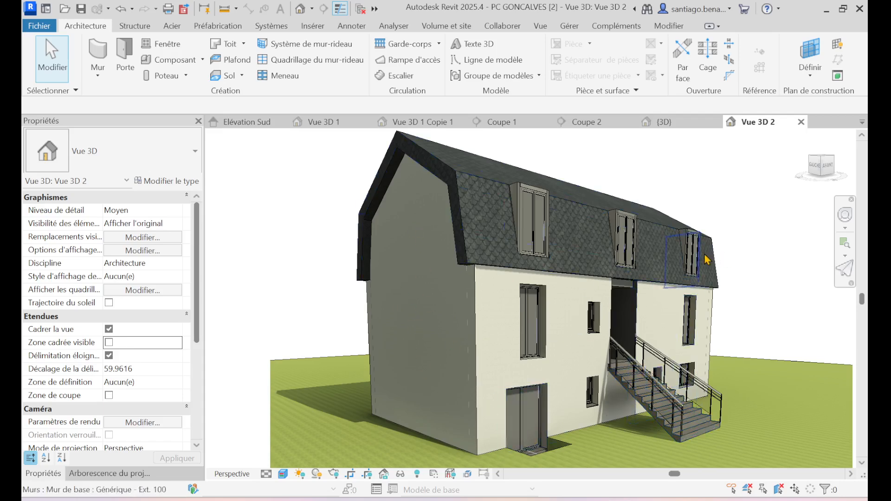
{"action": "scroll", "coordinate": [722, 239], "scroll_direction": "down", "scroll_amount": 1}
{"action": "middle_click_drag", "start_coordinate": [723, 239], "coordinate": [696, 243]}
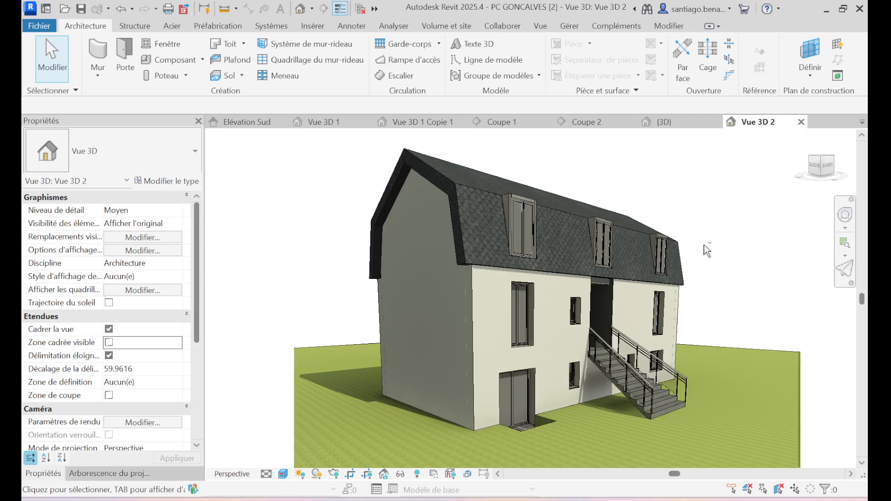
{"action": "middle_click_drag", "start_coordinate": [707, 251], "coordinate": [710, 259], "text": "shift"}
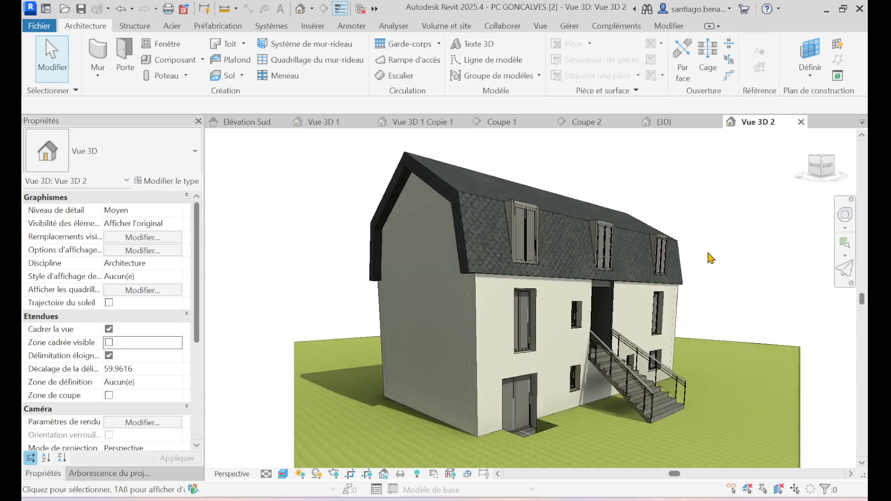